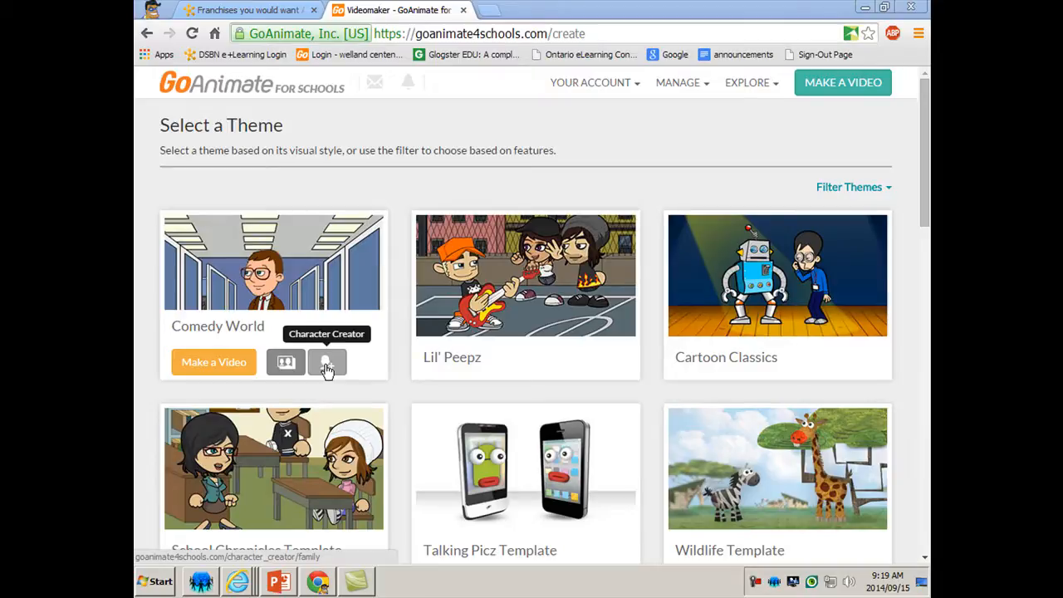
Open the Character Creator for the Comedy World theme and look through its custom characters.
left_click(327, 365)
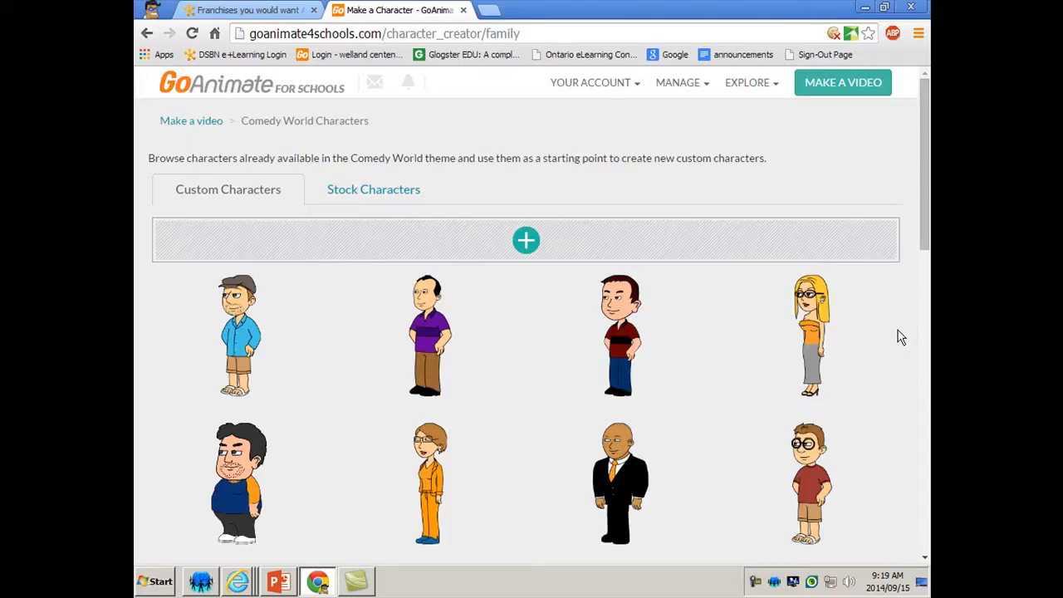
scroll(901, 337, "down", 1)
scroll(897, 337, "down", 2)
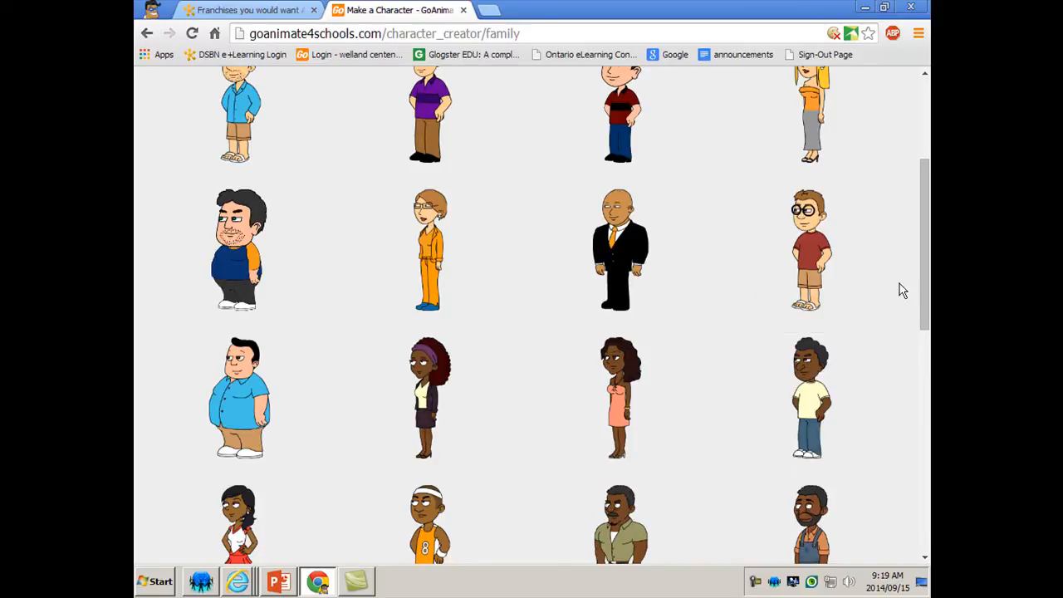
scroll(903, 291, "up", 2)
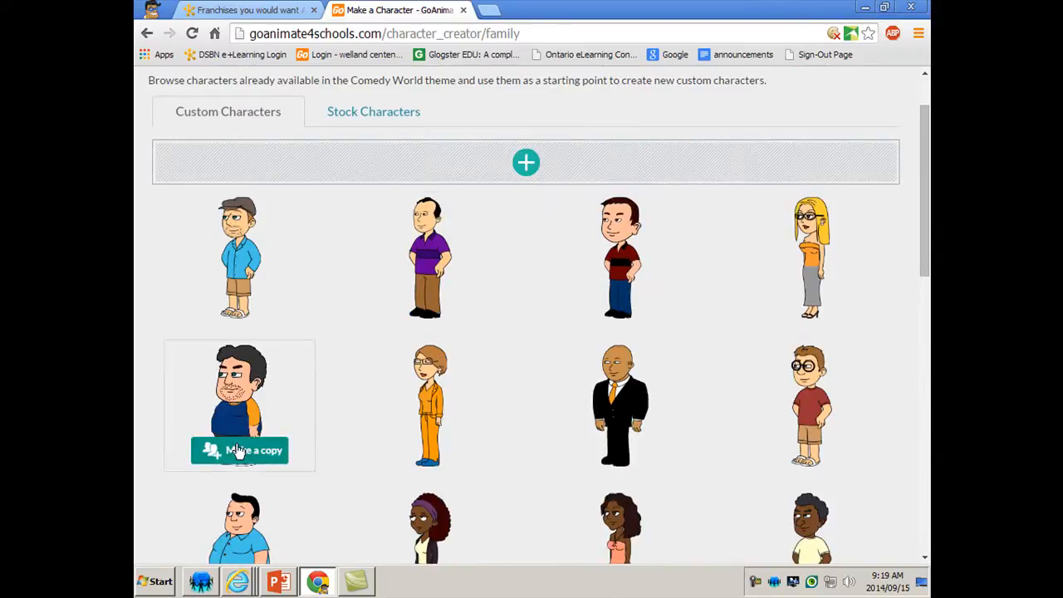
scroll(240, 448, "down", 4)
scroll(247, 451, "down", 2)
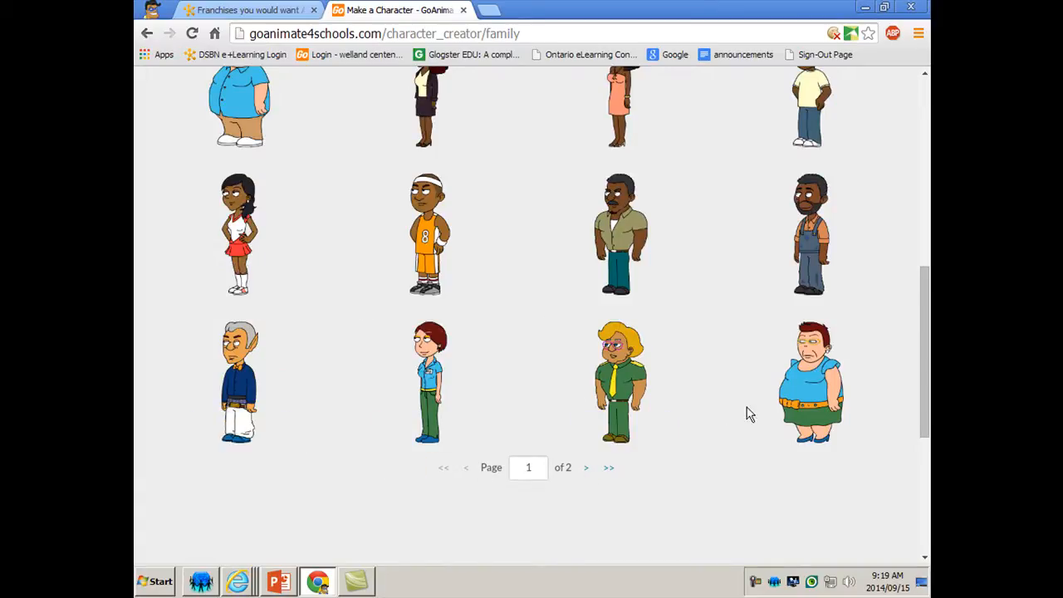
scroll(777, 397, "up", 5)
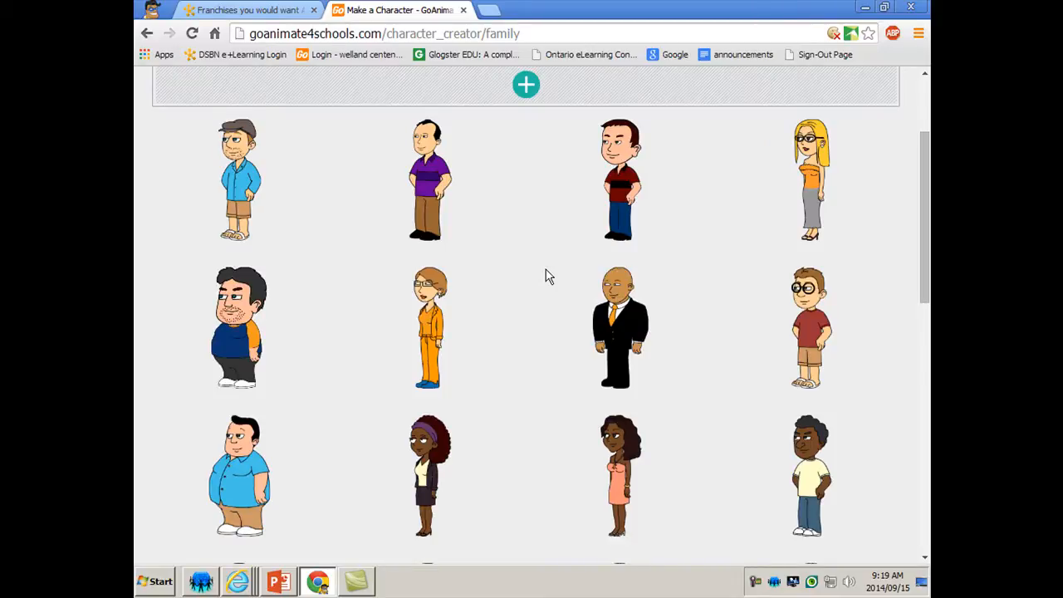
Make a copy of the custom character with dark hair, a dark red shirt with a black band and blue pants.
mouse_move(570, 218)
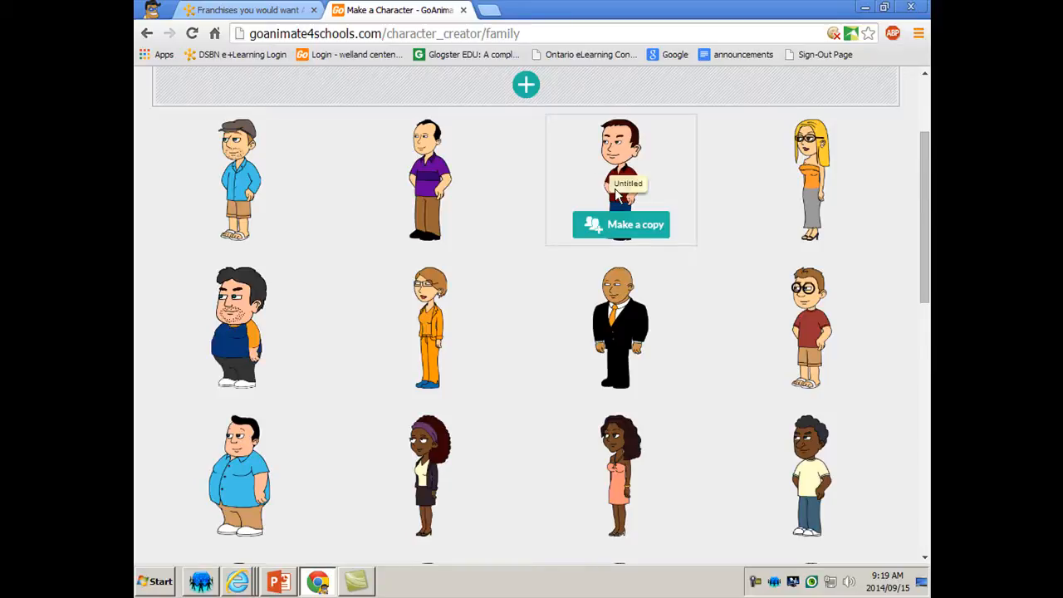
scroll(616, 189, "down", 4)
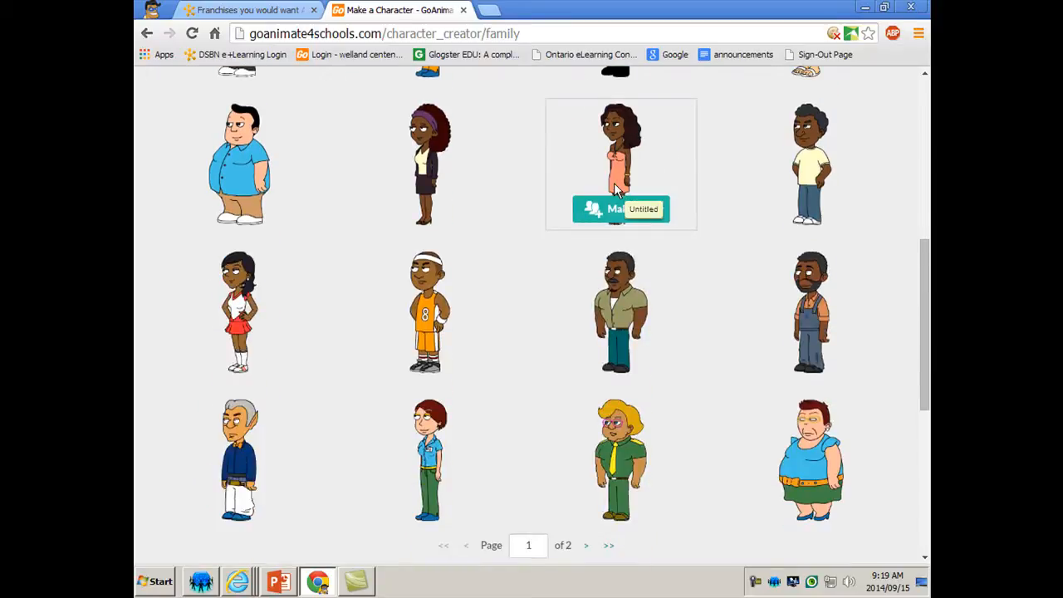
scroll(664, 220, "up", 4)
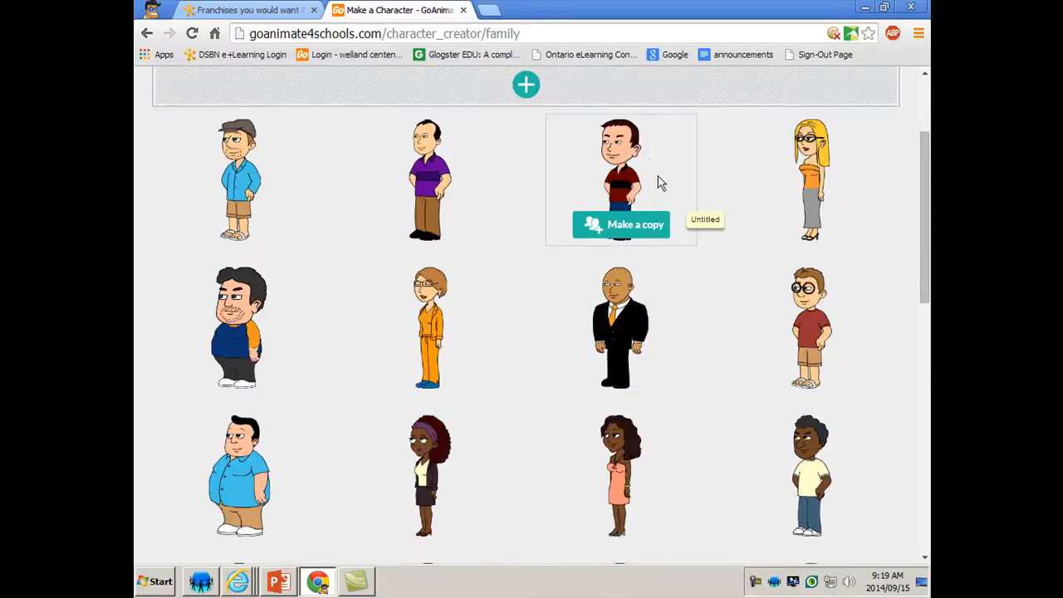
left_click(606, 236)
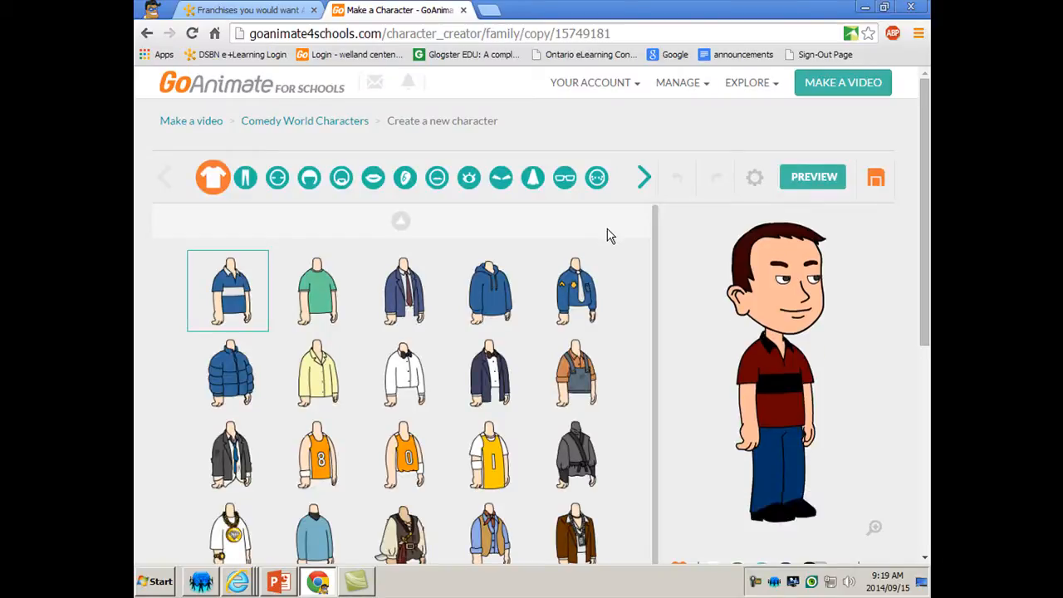
Look through the tops, put the plain short-sleeved T-shirt on the character and colour it blue.
scroll(606, 236, "down", 1)
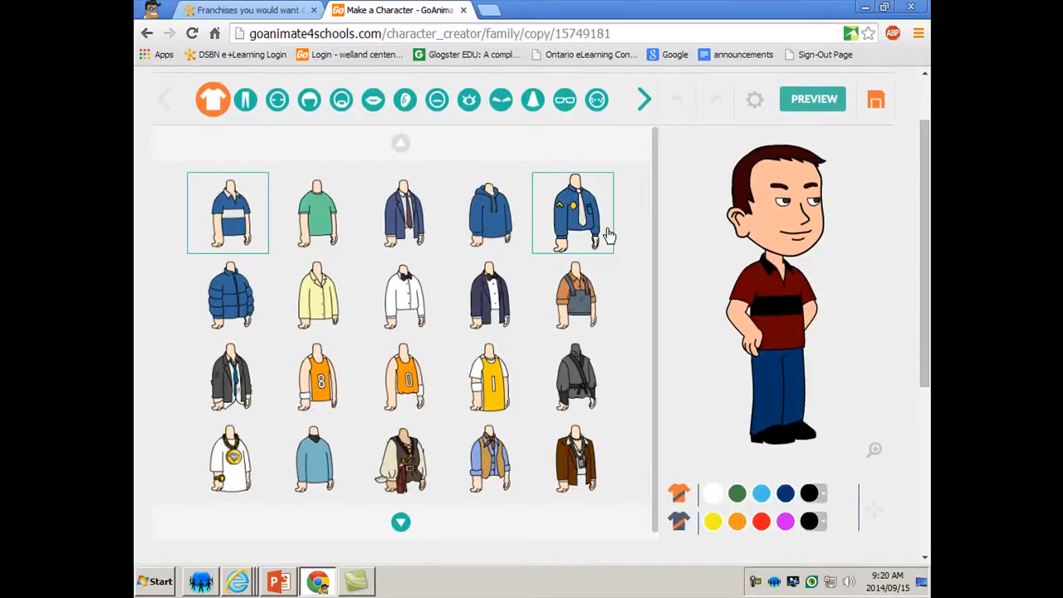
scroll(606, 235, "up", 1)
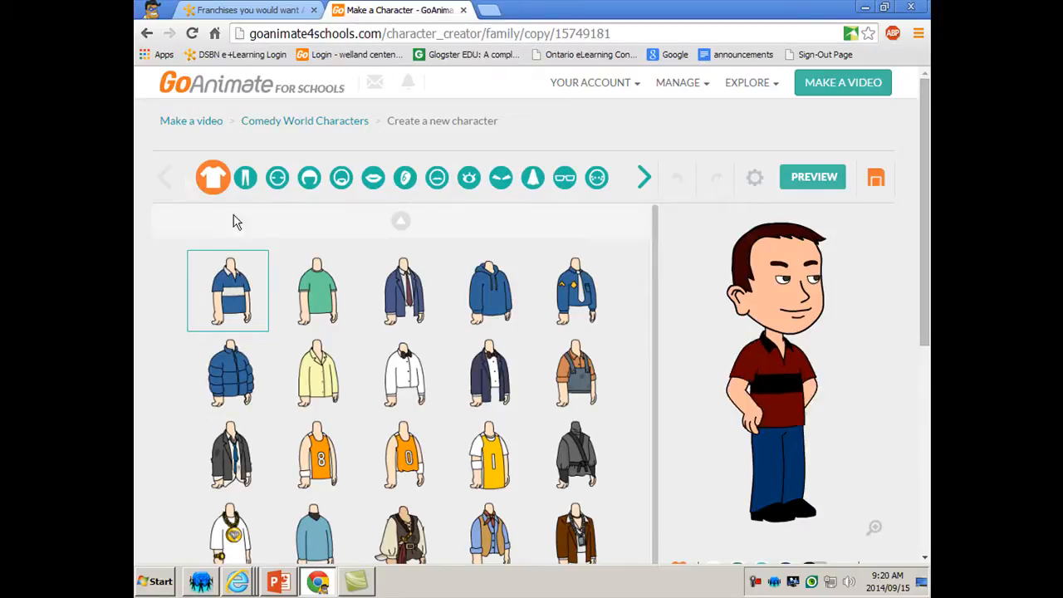
scroll(382, 304, "down", 2)
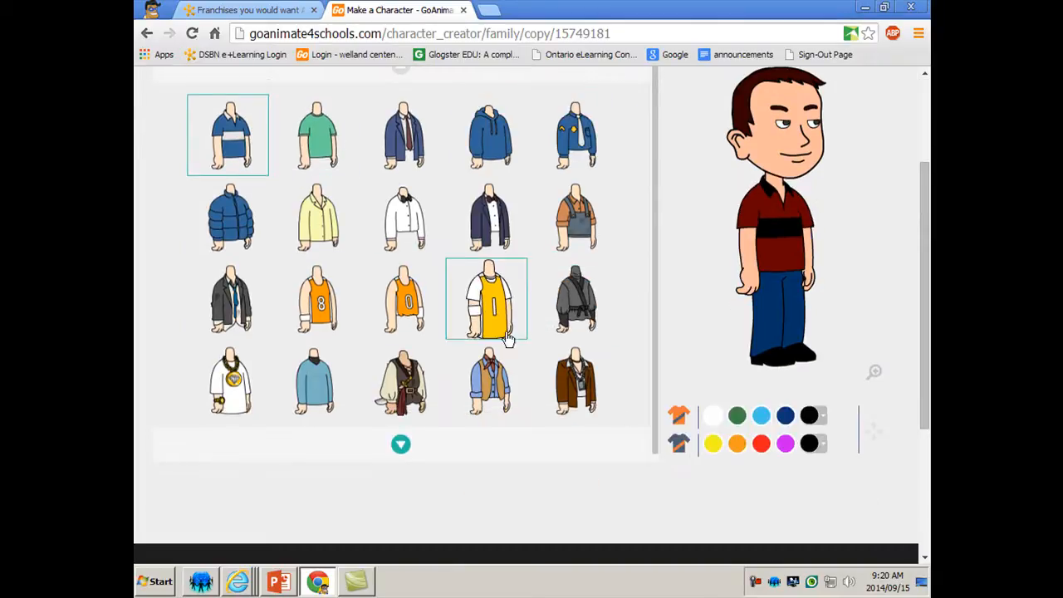
left_click(398, 446)
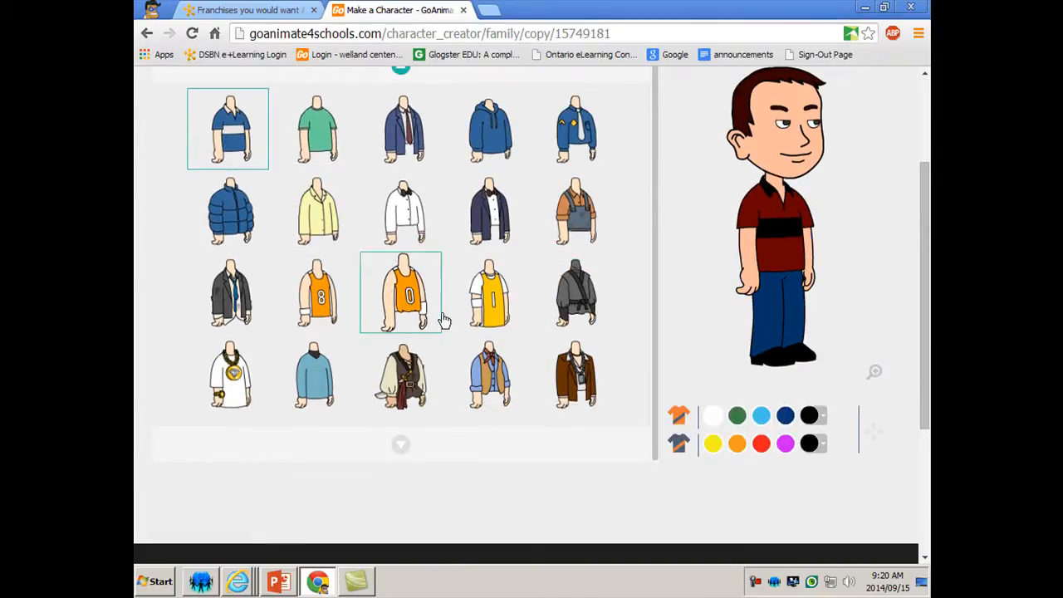
scroll(413, 355, "up", 2)
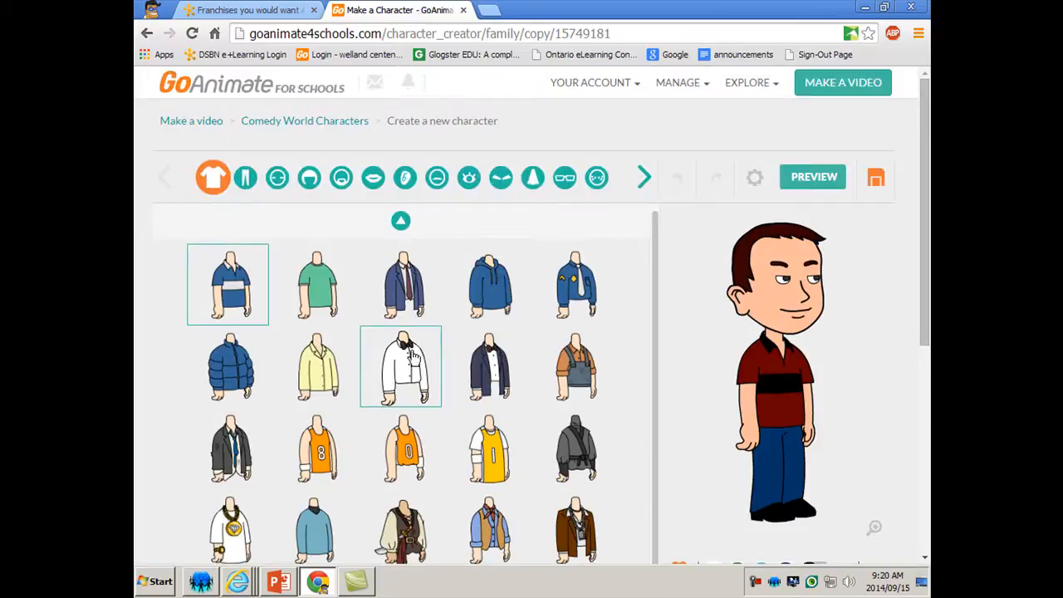
scroll(430, 313, "down", 2)
scroll(429, 308, "up", 1)
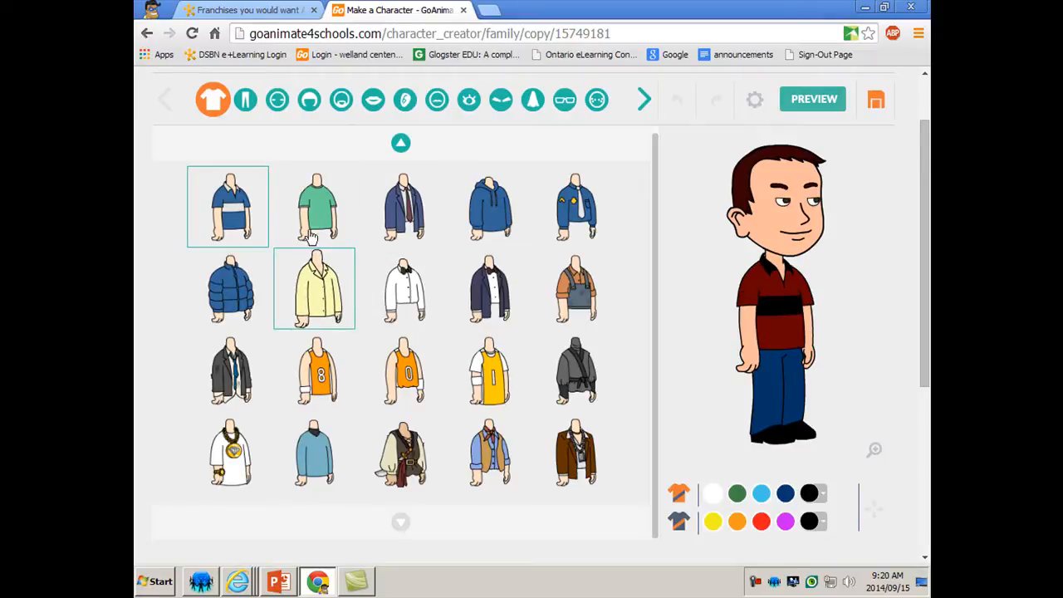
left_click(326, 203)
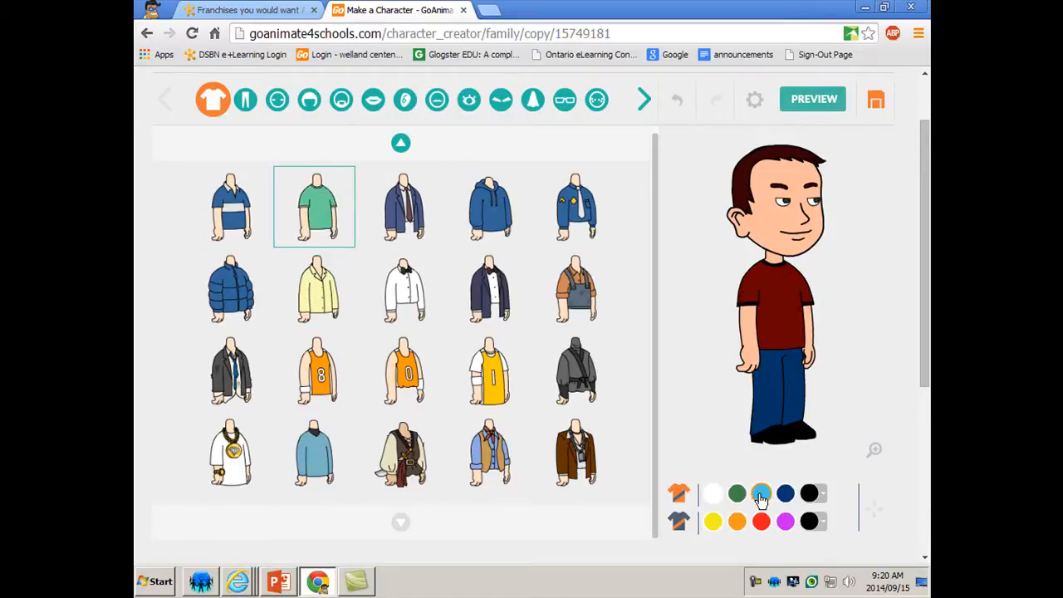
left_click(821, 498)
left_click(806, 412)
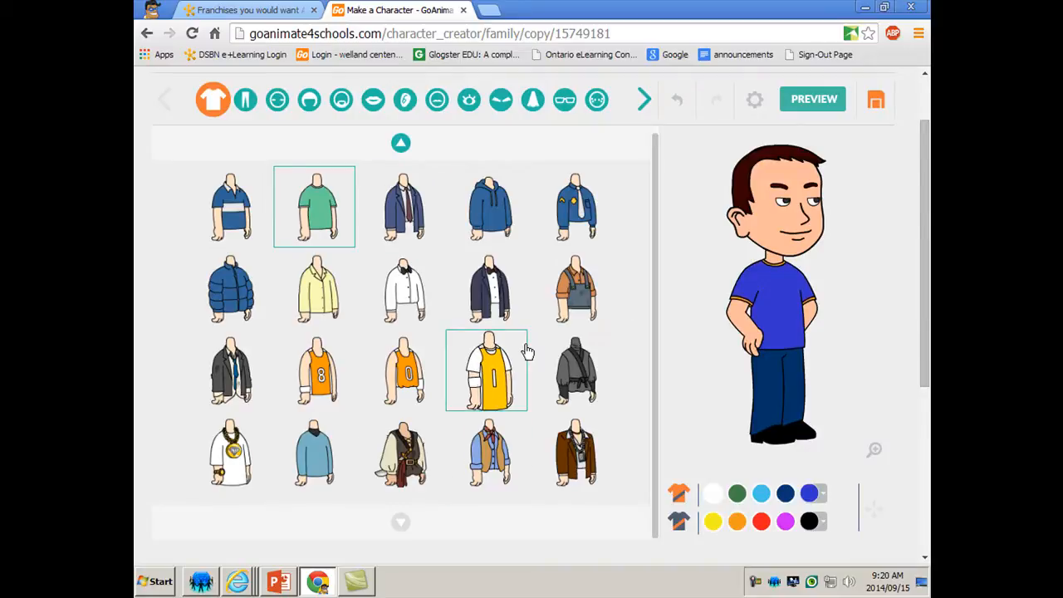
Keep the plain long pants and recolour them orange-brown with a custom colour.
scroll(525, 350, "up", 1)
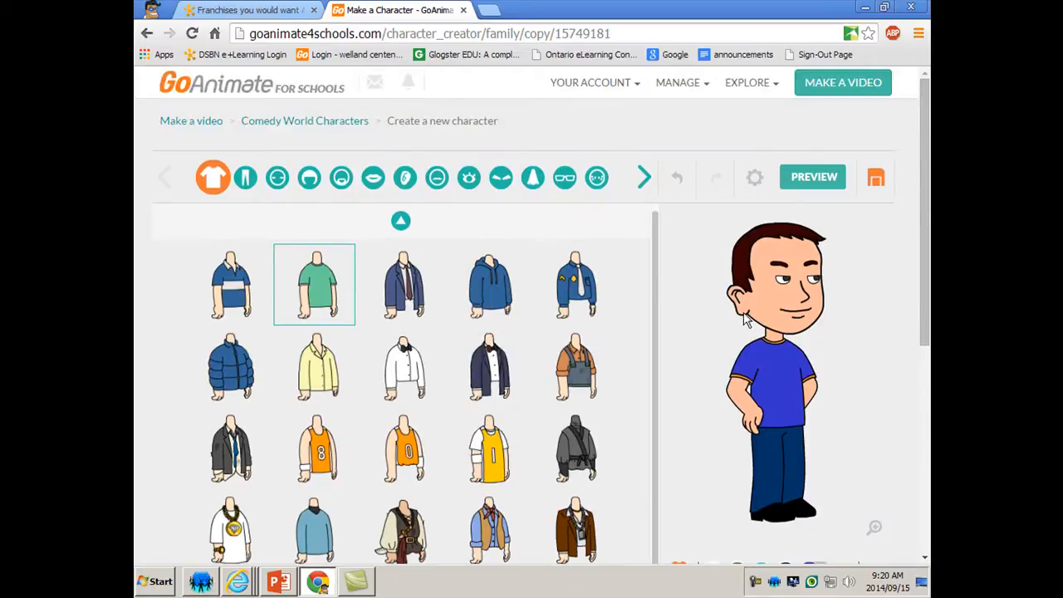
left_click(243, 179)
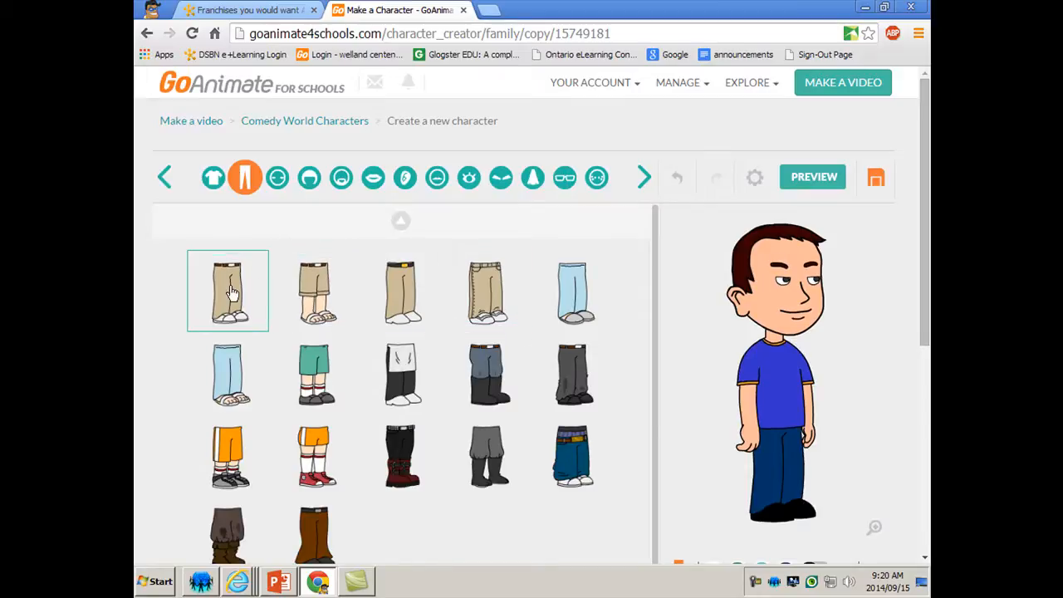
scroll(641, 430, "down", 1)
left_click(760, 494)
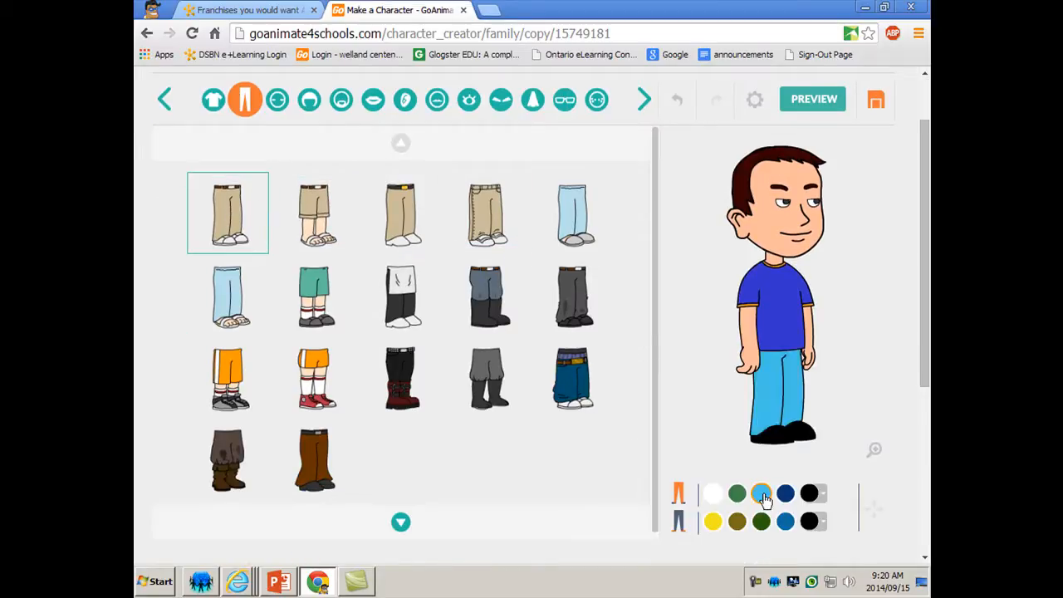
left_click(810, 495)
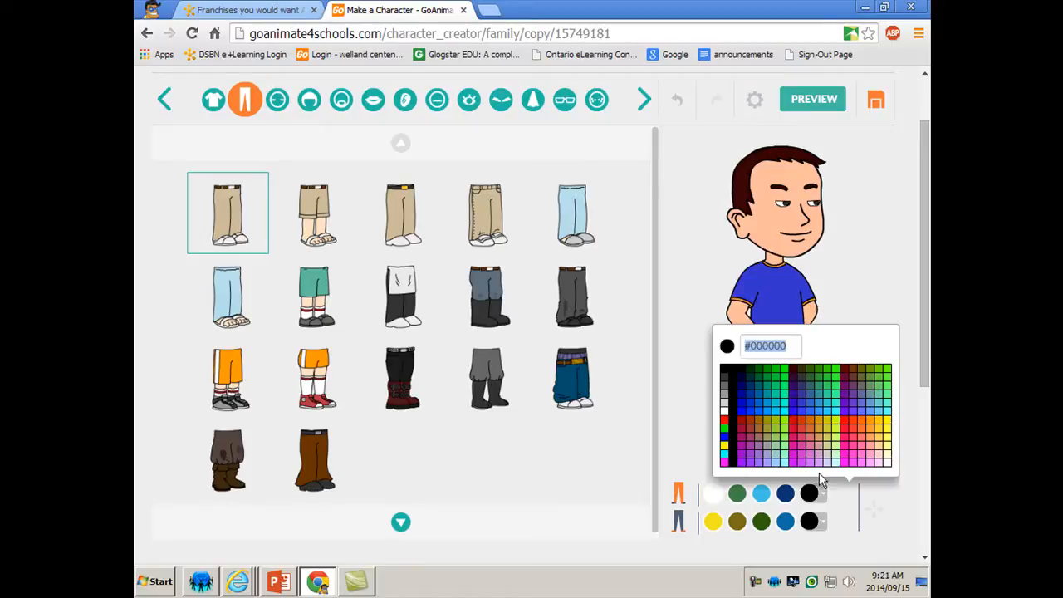
left_click(812, 438)
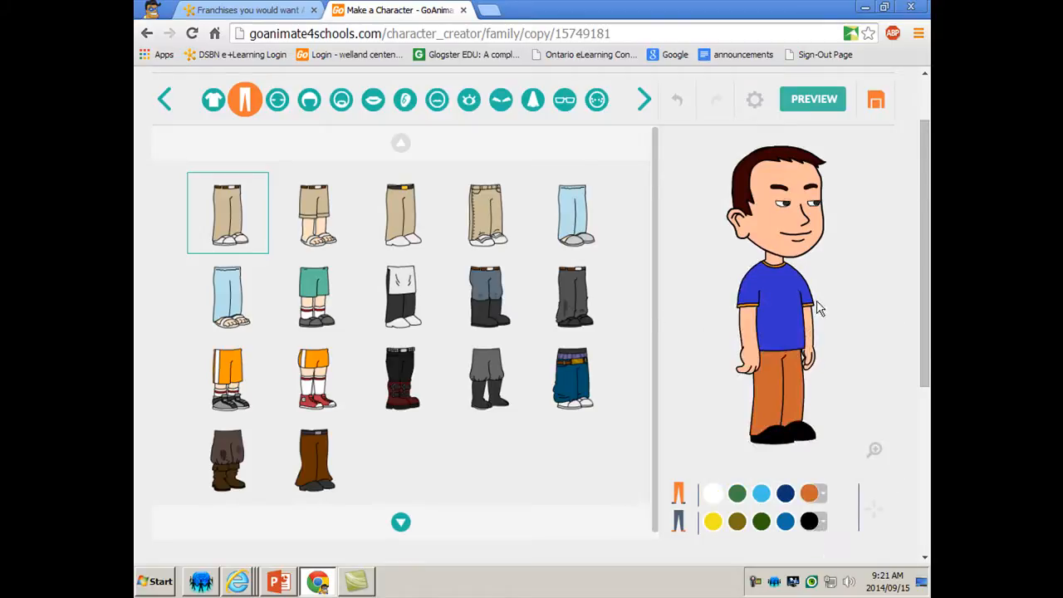
Try several head shapes and settle on the smooth one with a narrow, tapered chin.
left_click(278, 101)
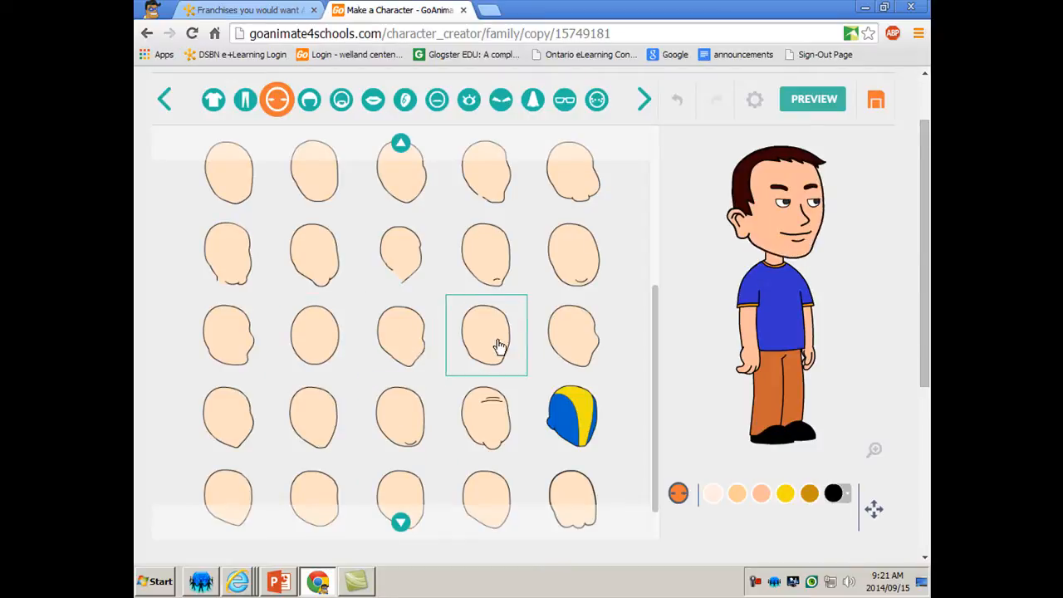
left_click(486, 251)
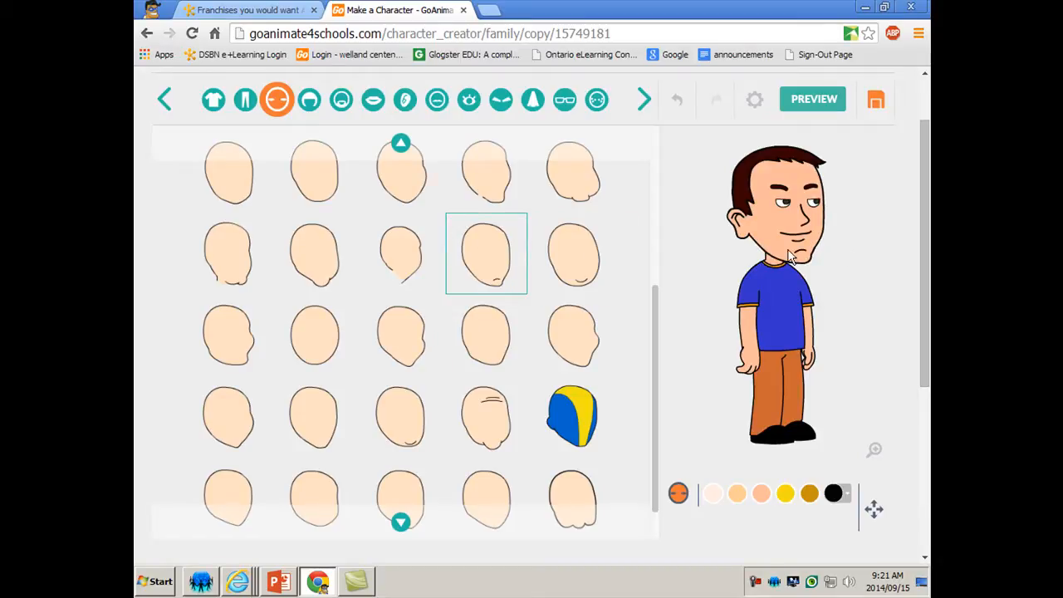
left_click(389, 257)
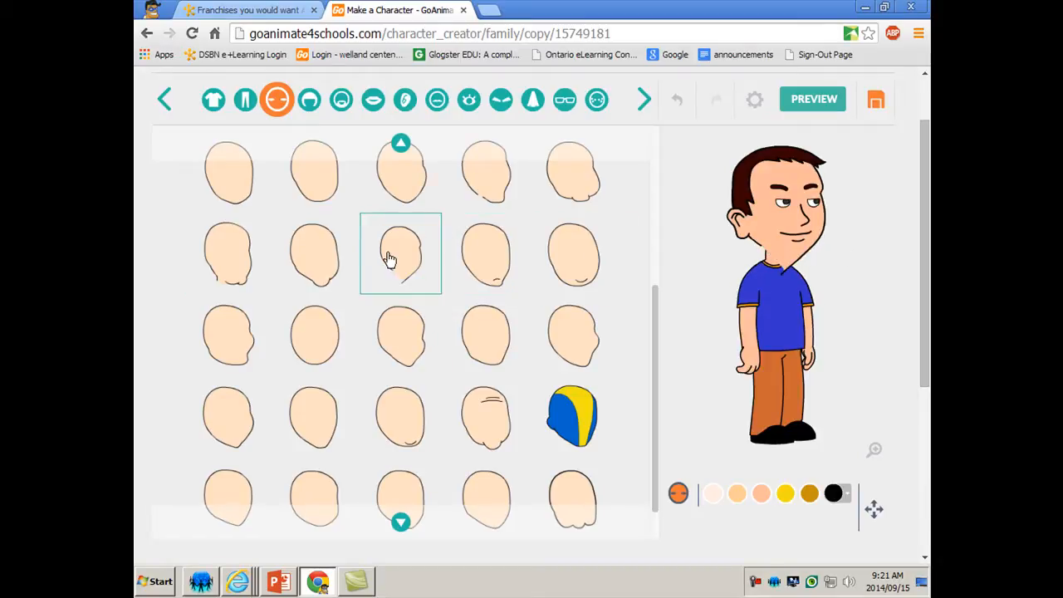
left_click(253, 247)
left_click(242, 186)
left_click(332, 184)
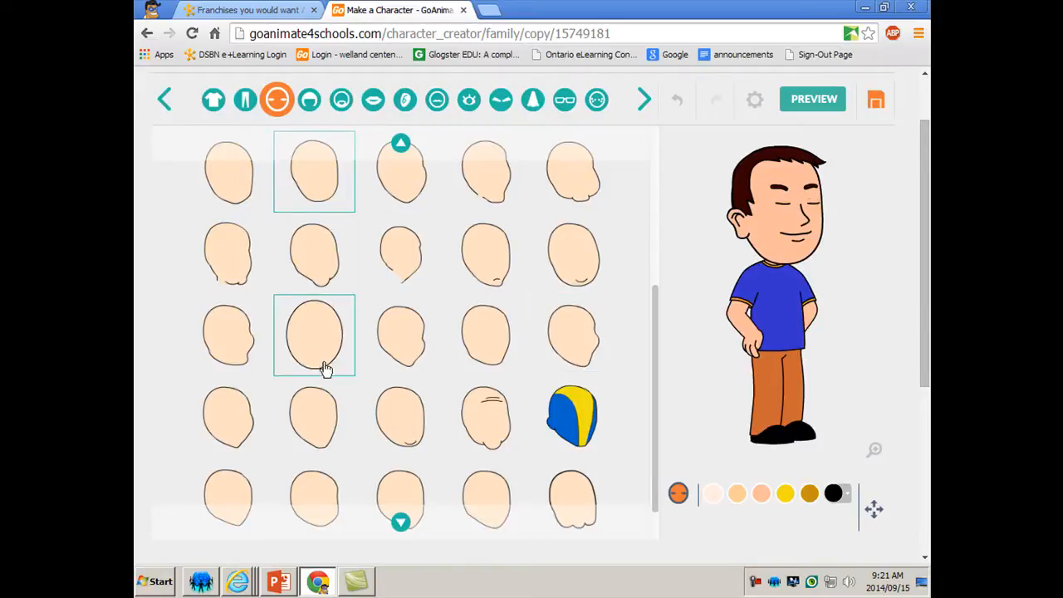
left_click(319, 408)
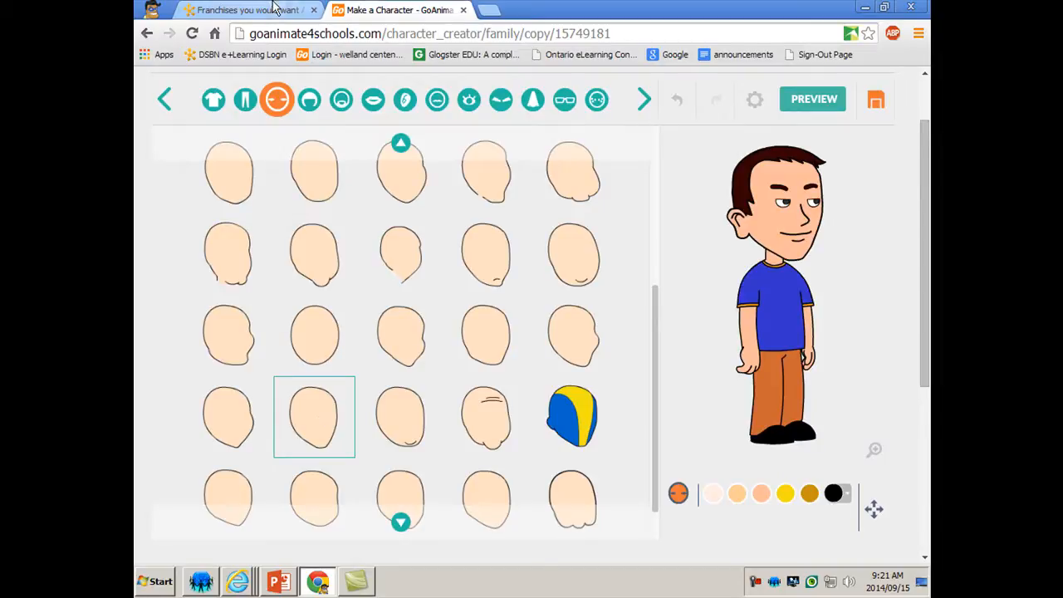
Try the long straight hairstyle, and settle on the short one with jagged bangs.
left_click(309, 102)
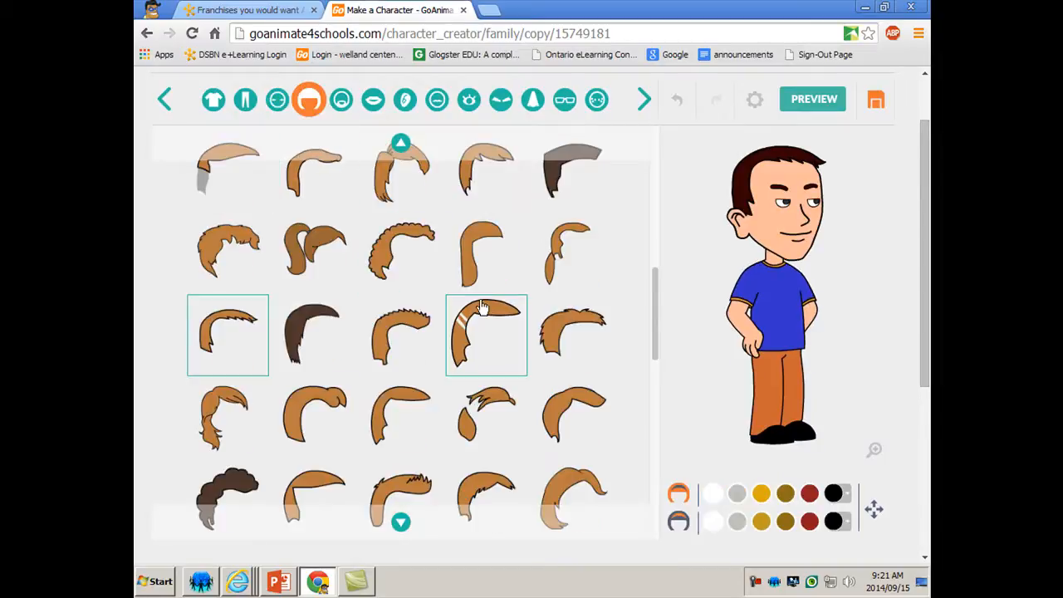
scroll(486, 304, "down", 2)
scroll(483, 306, "up", 3)
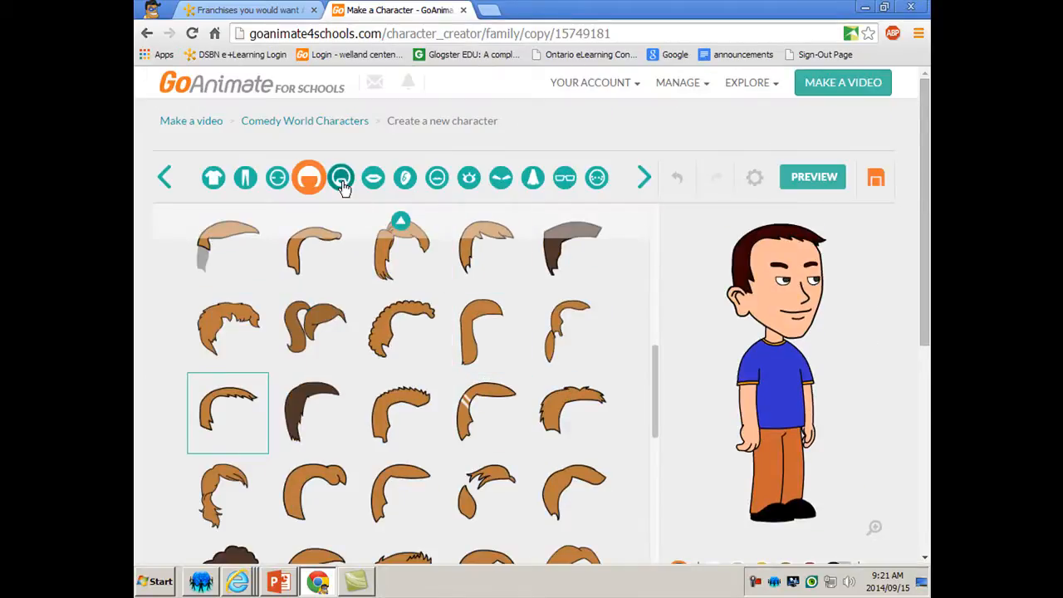
left_click(469, 336)
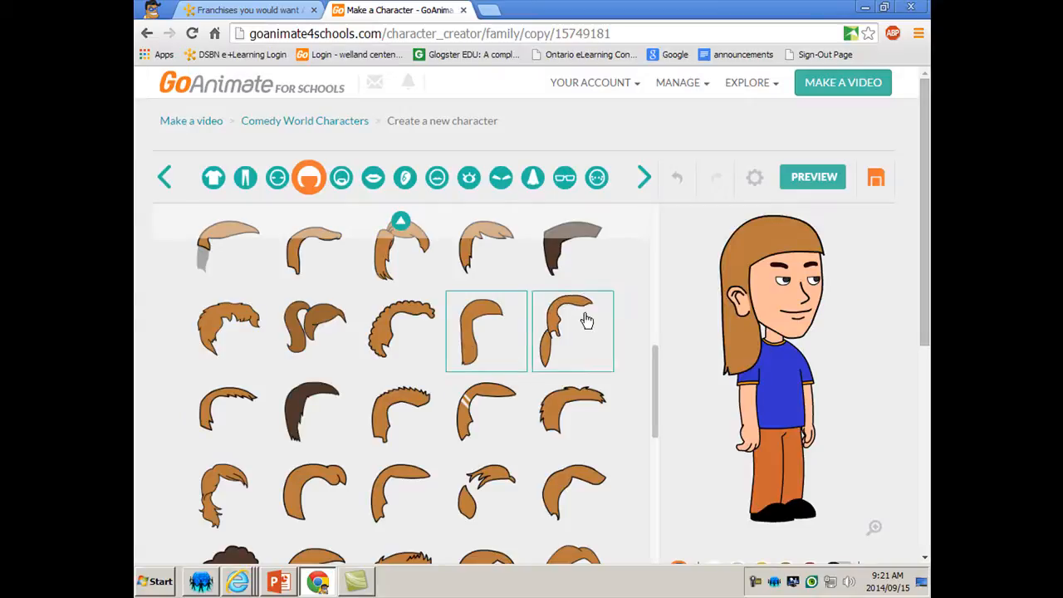
left_click(482, 255)
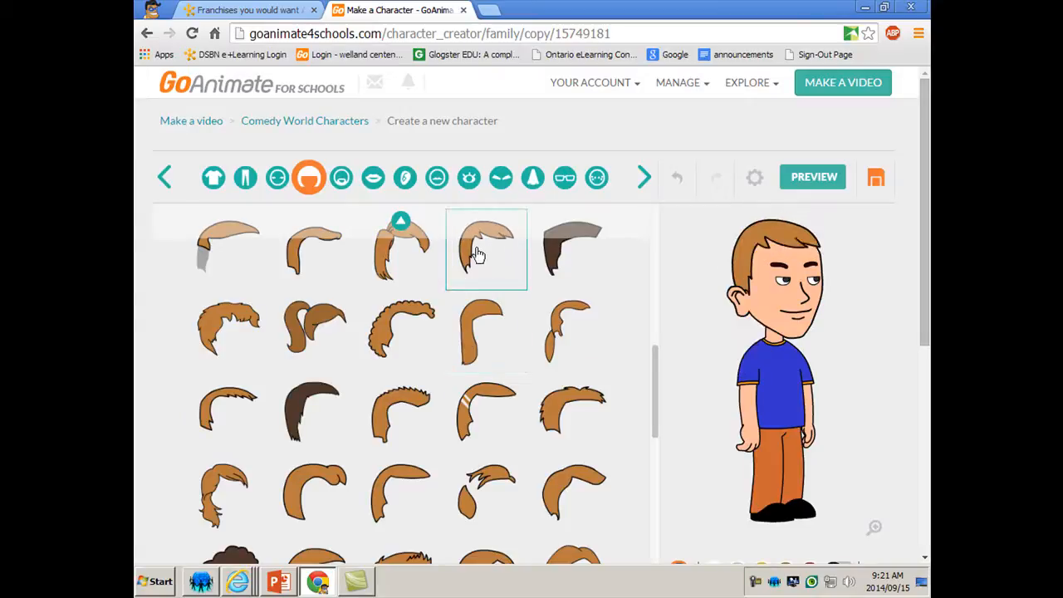
Recolour the character's hair bright orange with a custom colour.
scroll(569, 415, "down", 2)
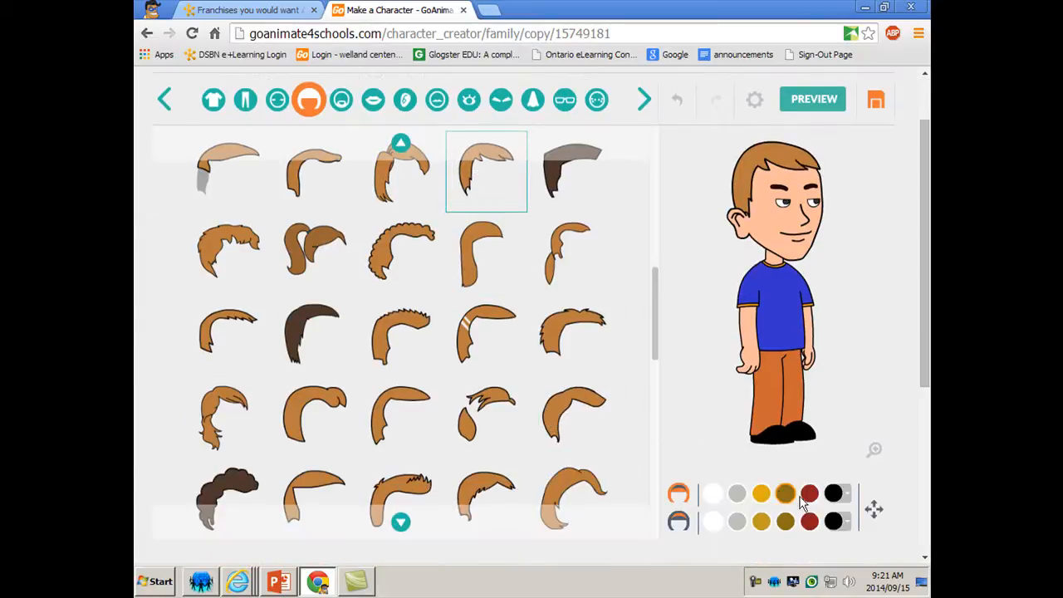
left_click(846, 494)
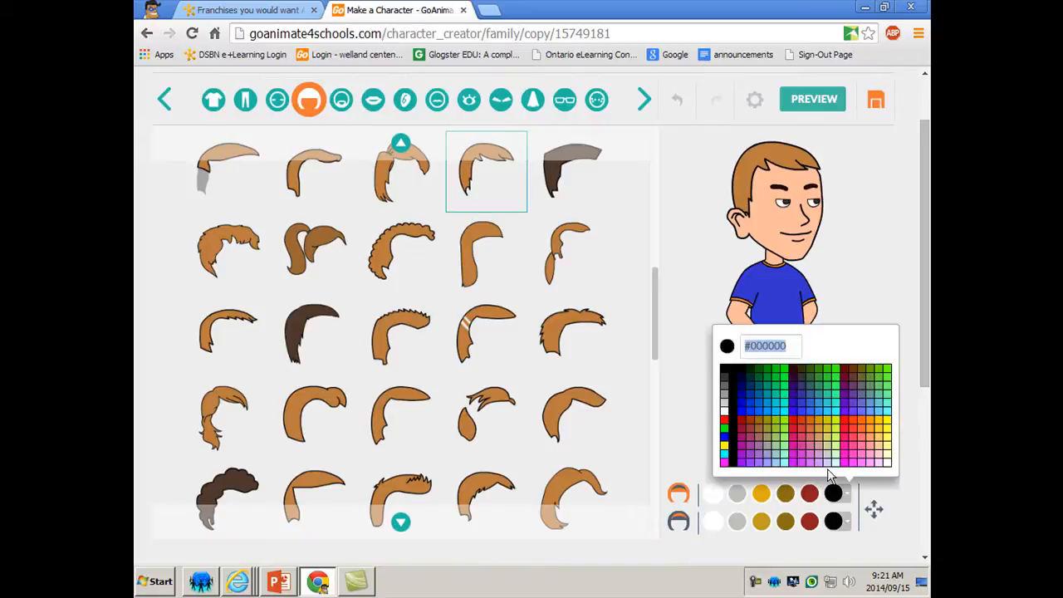
left_click(875, 428)
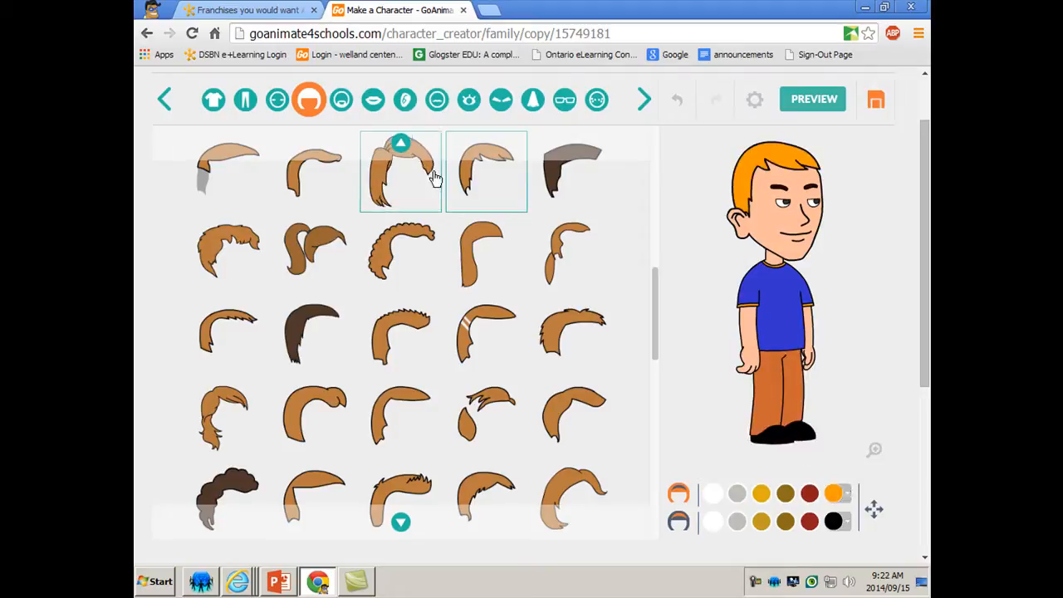
Look over the beard options, try the frowning and straight mouths, and return to the closed smile.
left_click(342, 102)
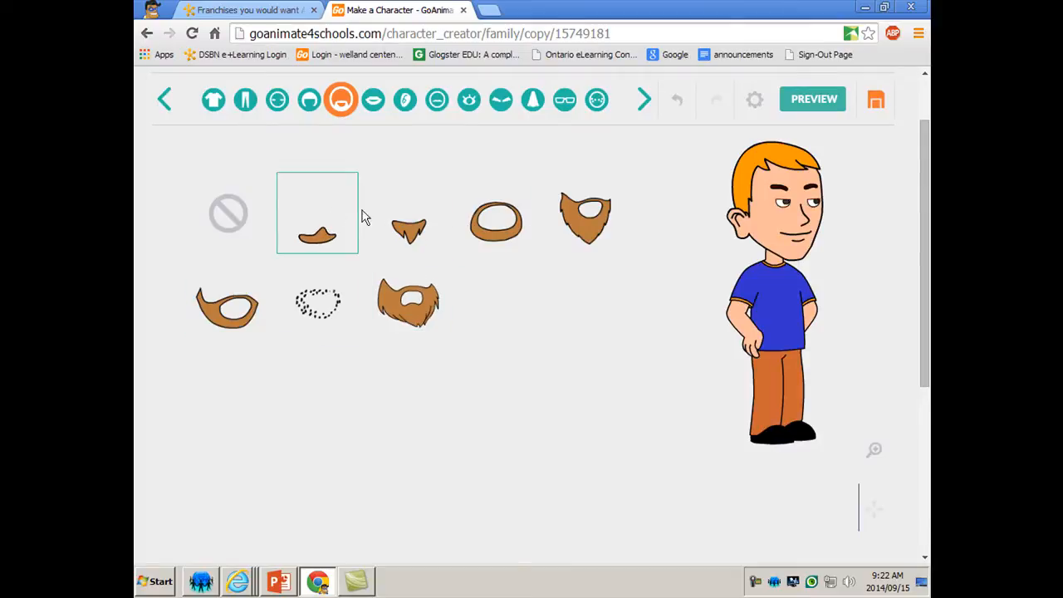
left_click(373, 102)
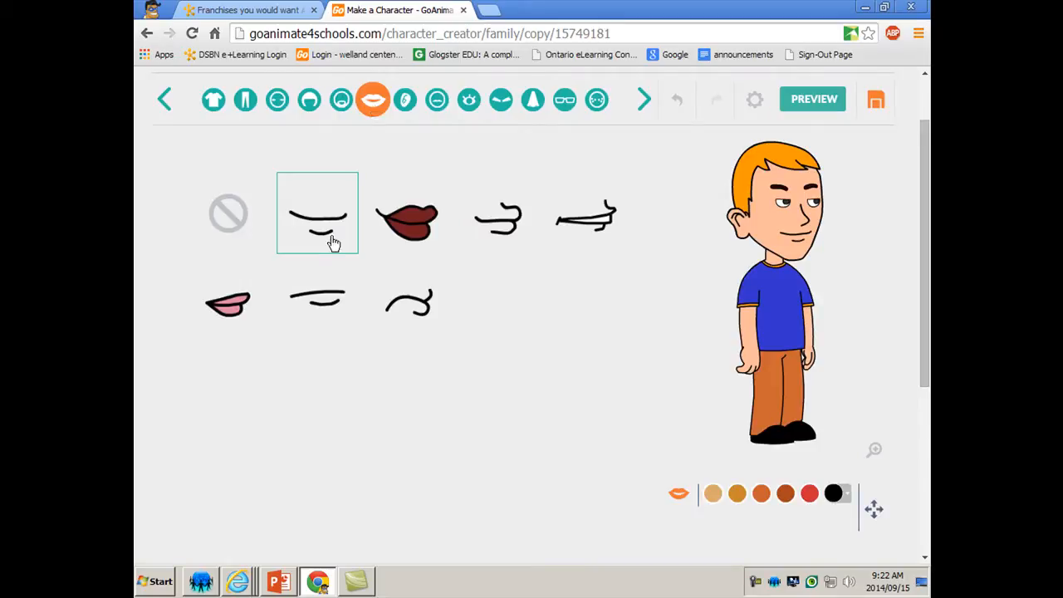
left_click(408, 303)
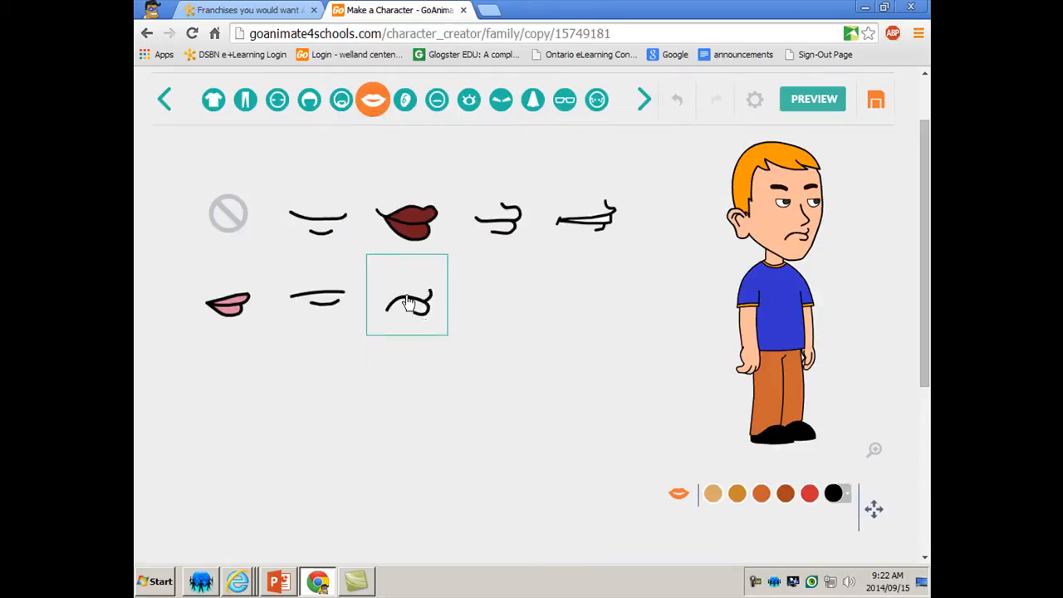
left_click(333, 298)
left_click(500, 239)
left_click(316, 309)
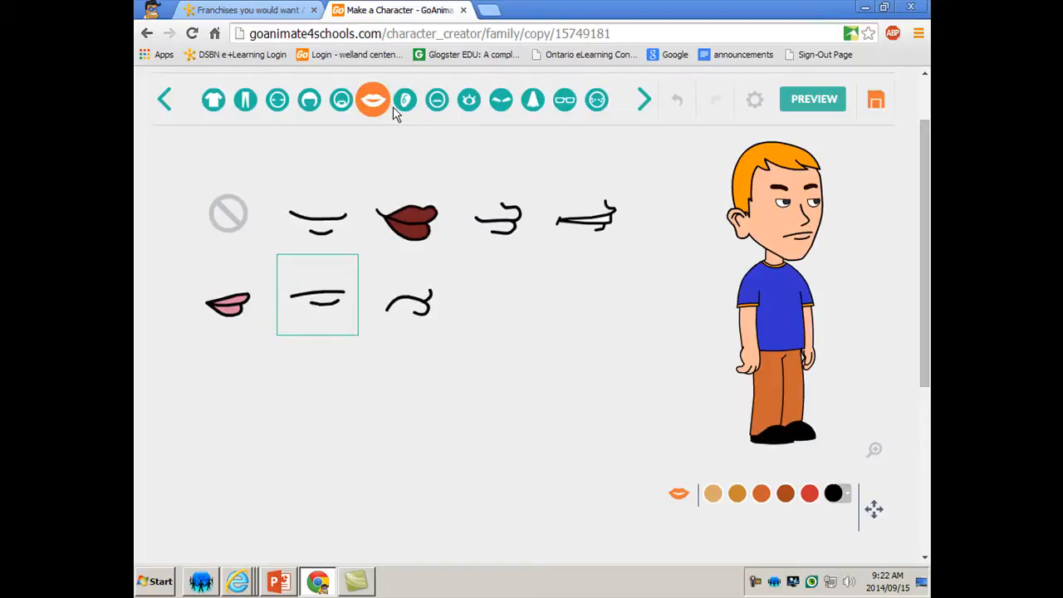
left_click(316, 234)
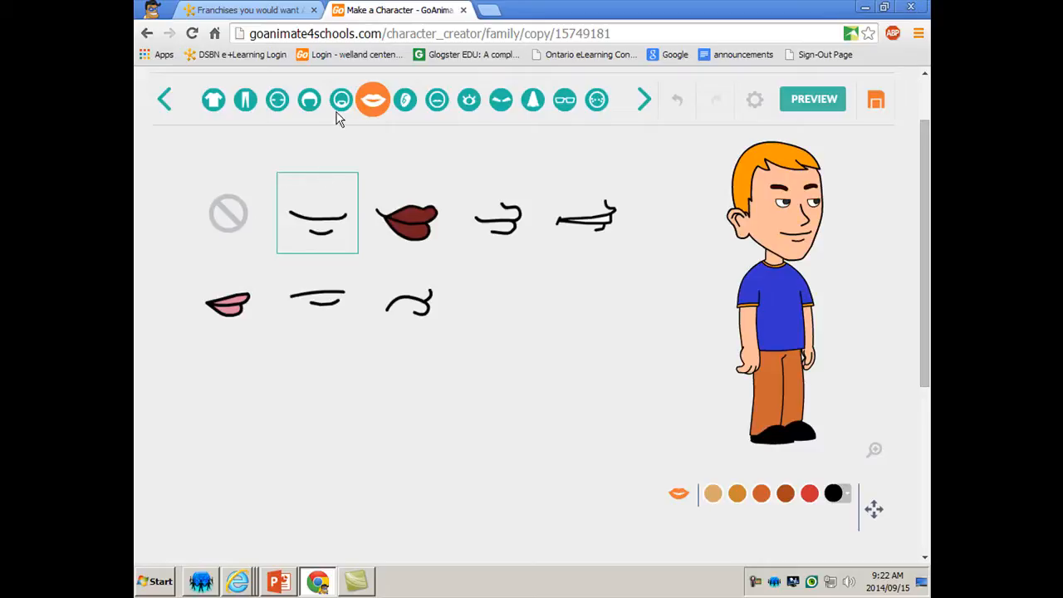
Look through the available ears, moustaches, eyes, eyebrows, noses, glasses and accessories for the character.
left_click(409, 107)
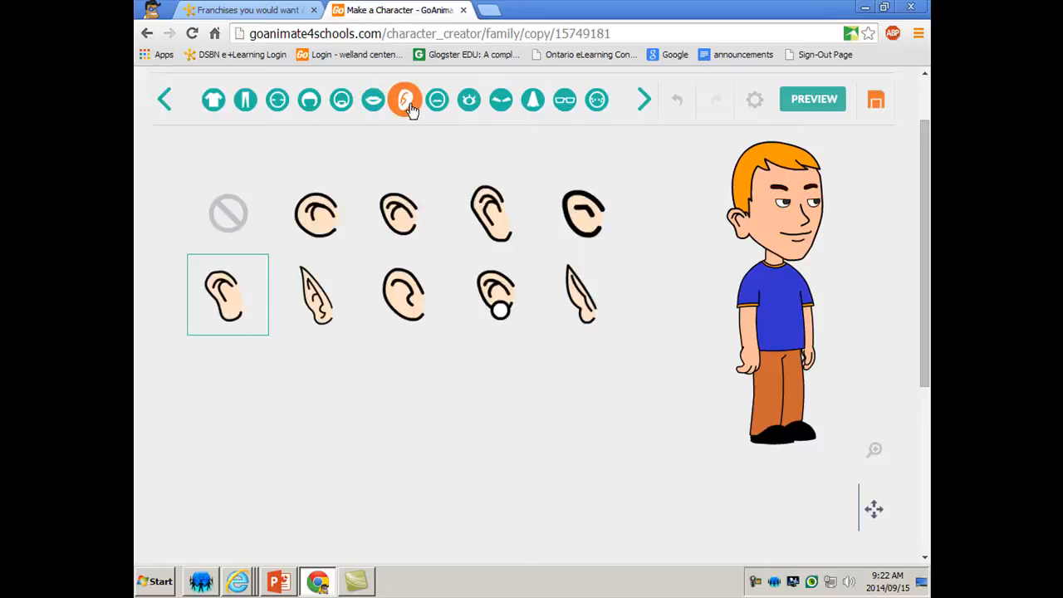
left_click(437, 103)
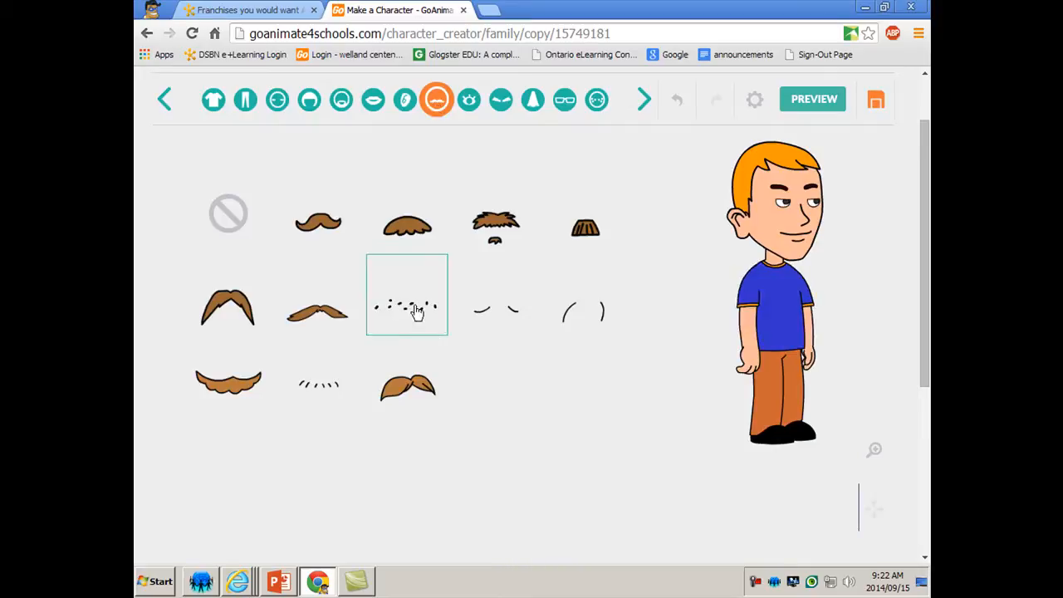
left_click(467, 110)
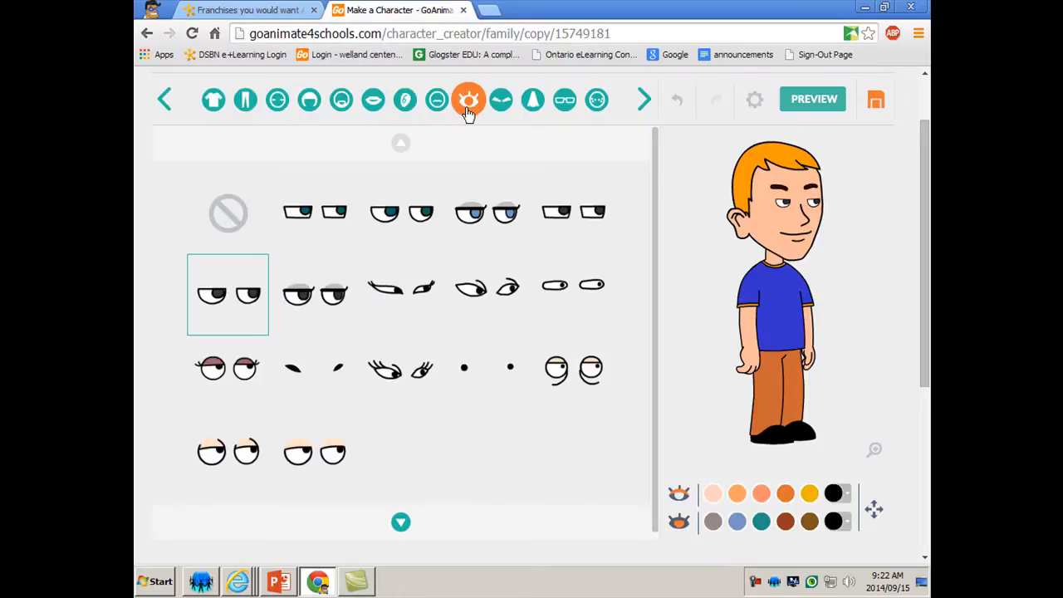
left_click(501, 102)
left_click(532, 103)
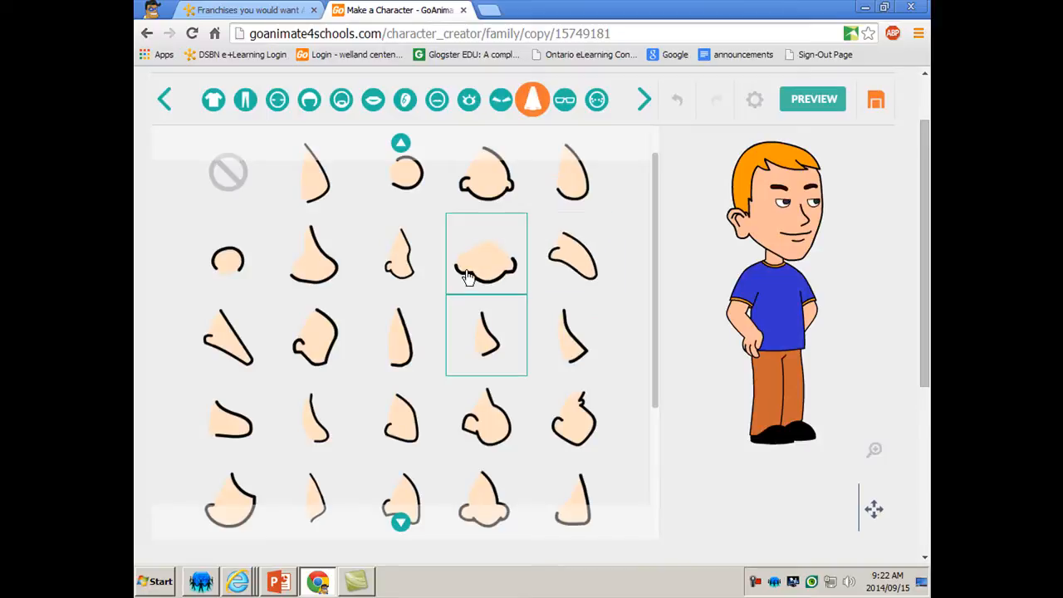
left_click(564, 101)
left_click(599, 112)
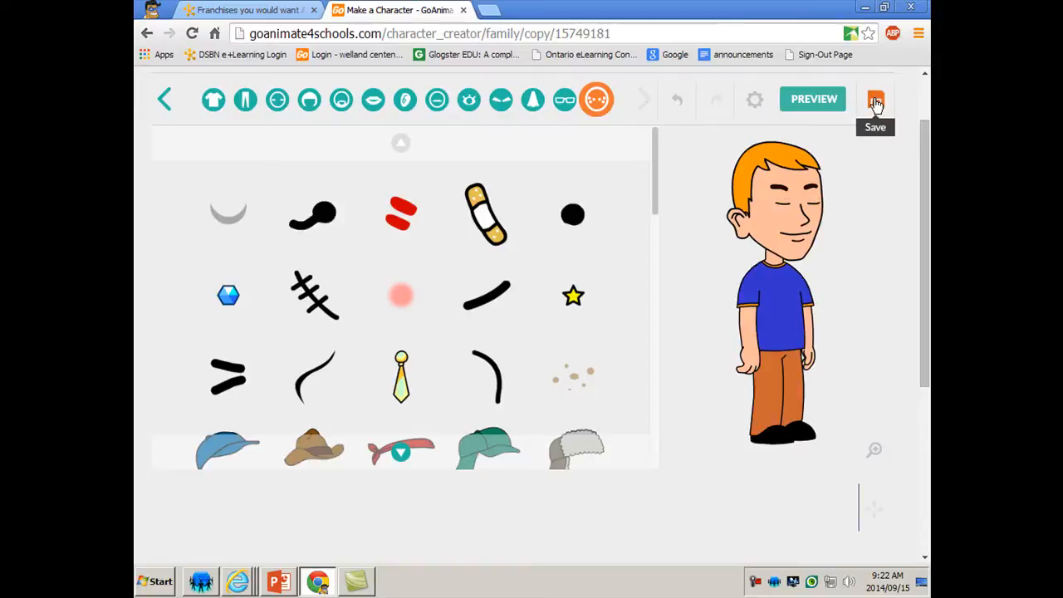
Preview the whole character with its action and facial expression options, and return to modifying it.
left_click(801, 106)
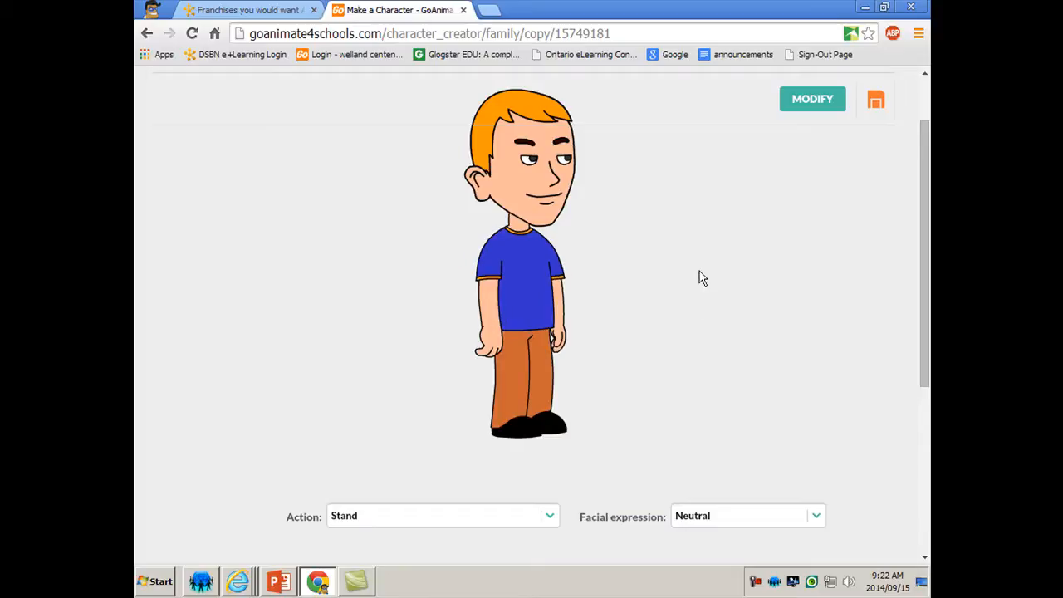
scroll(515, 296, "down", 3)
scroll(519, 304, "up", 4)
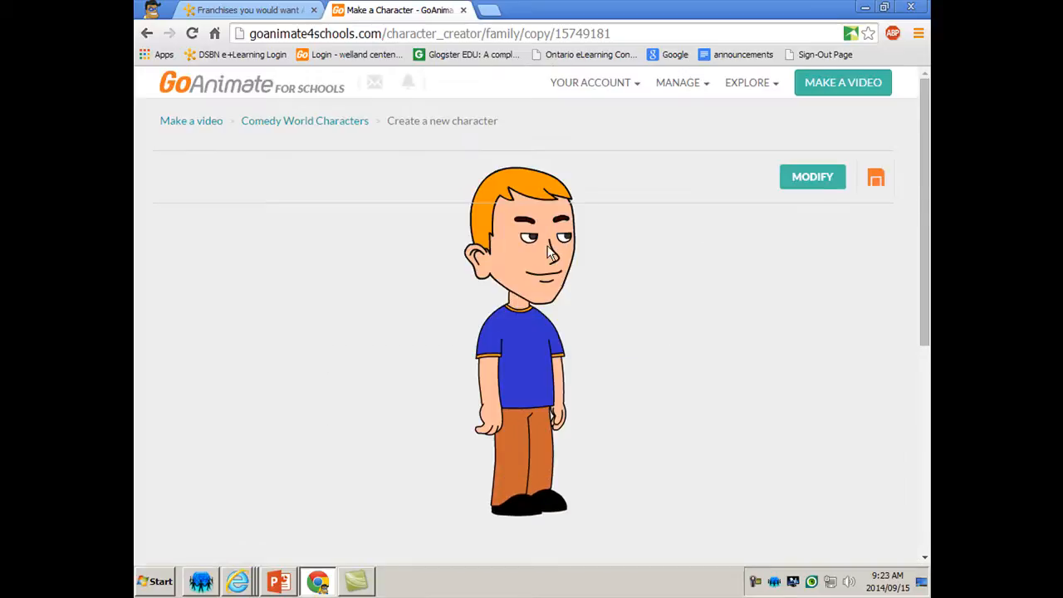
scroll(550, 253, "down", 5)
scroll(591, 332, "up", 5)
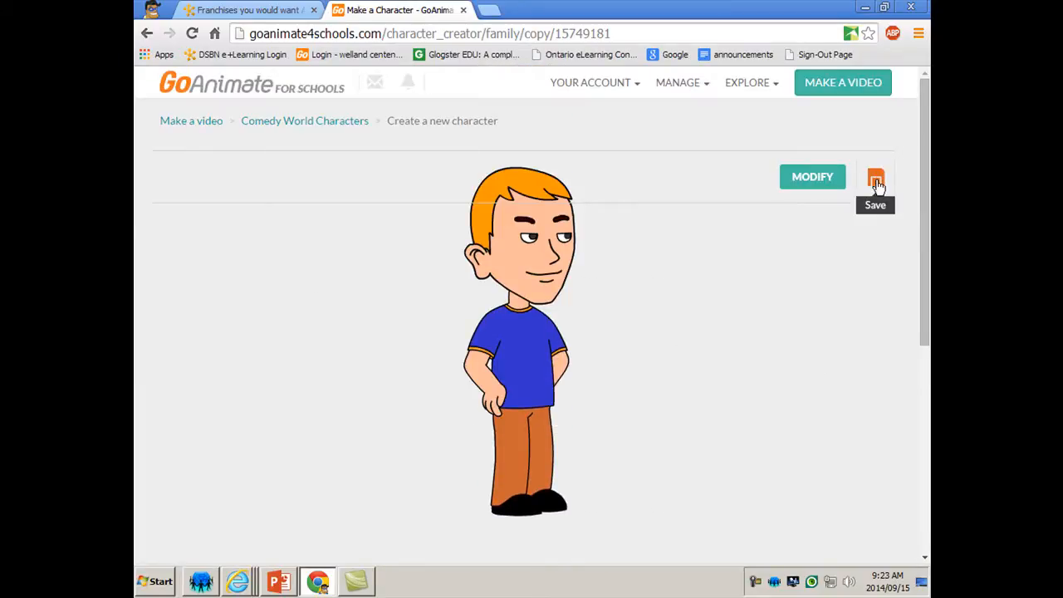
left_click(811, 178)
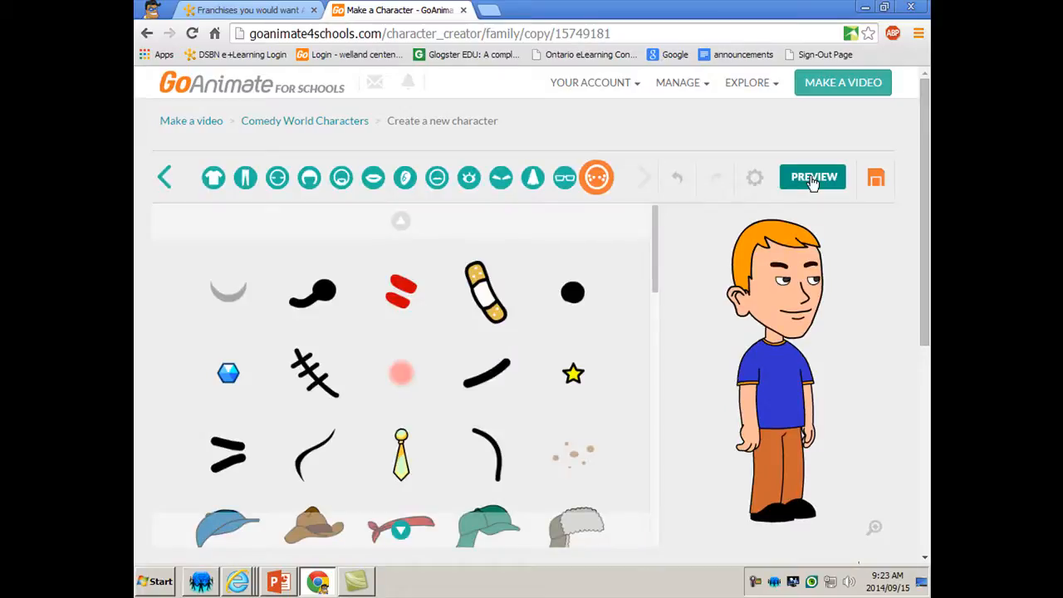
scroll(750, 222, "down", 5)
scroll(749, 223, "up", 5)
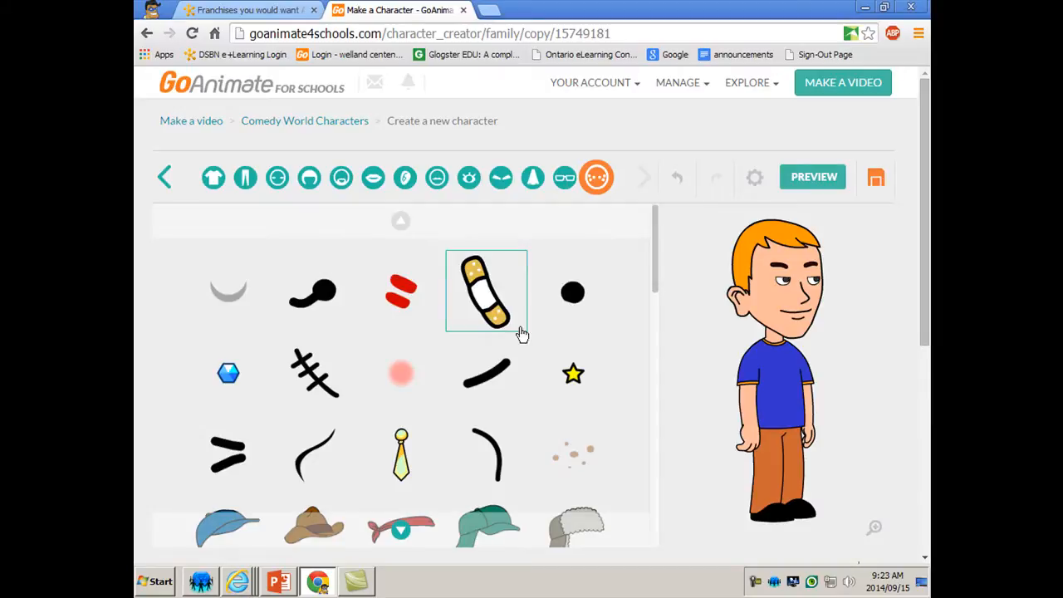
scroll(520, 333, "down", 2)
scroll(519, 334, "up", 2)
scroll(521, 334, "down", 2)
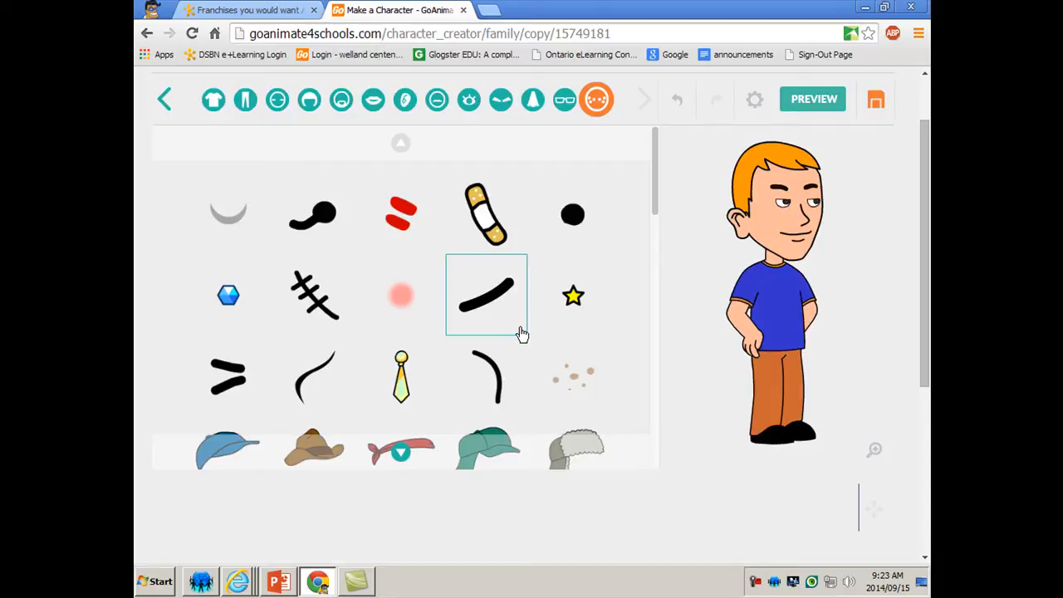
scroll(521, 332, "up", 2)
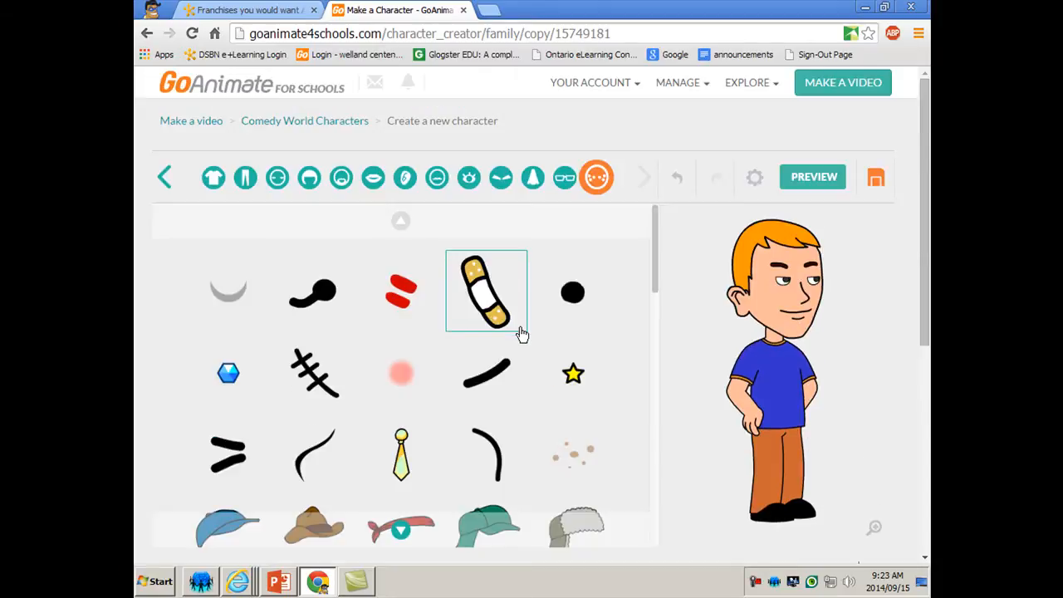